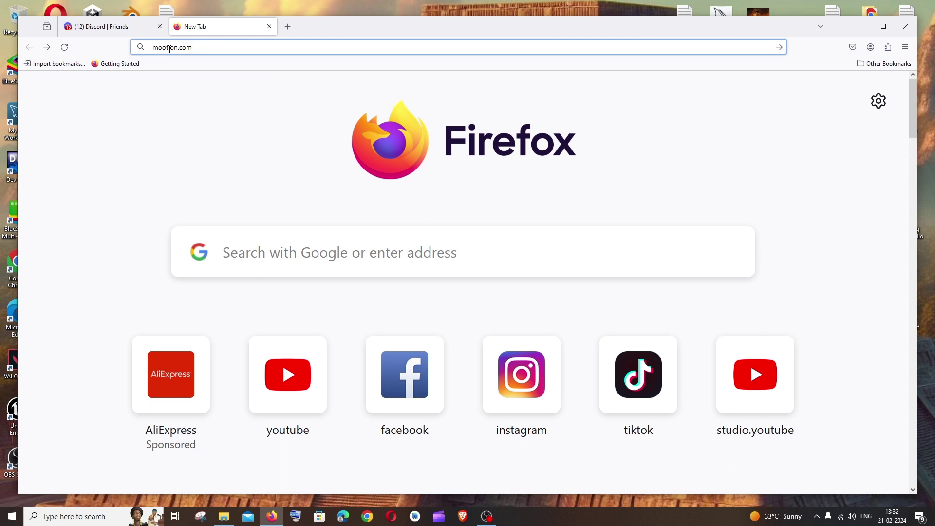
Load mootion.com in Firefox and follow its link to the Mootion Discord invite.
{"action": "key", "text": "Return"}
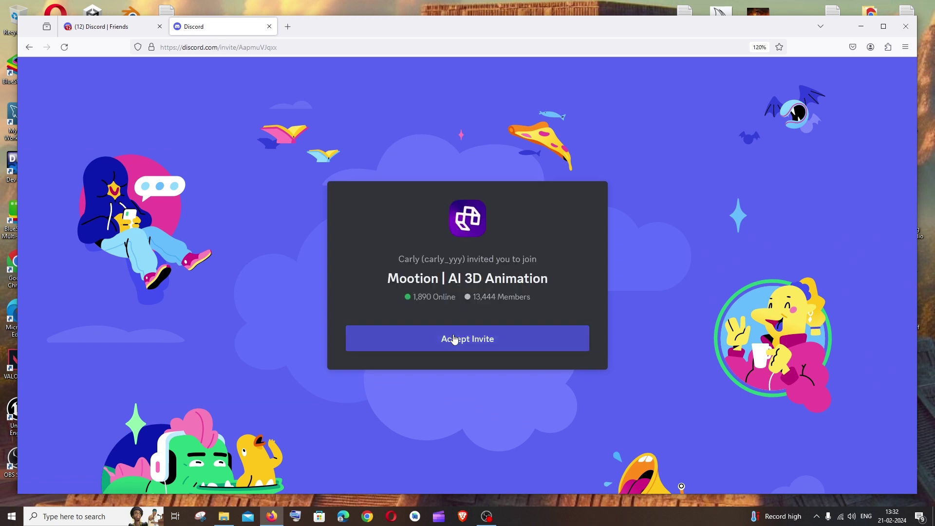
Accept the Mootion | AI 3D Animation invite in web Discord, answer both onboarding questions, and agree to the rules.
{"action": "left_click", "coordinate": [454, 339]}
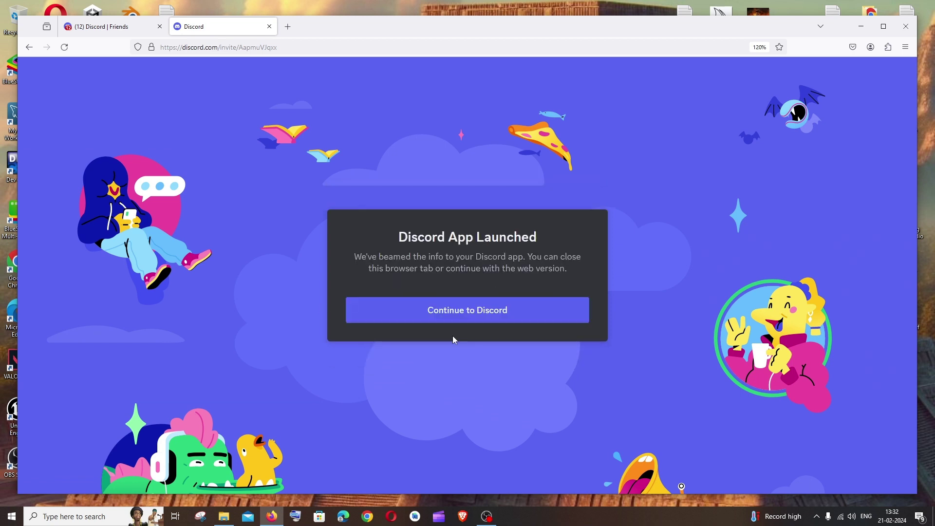
{"action": "left_click", "coordinate": [452, 314]}
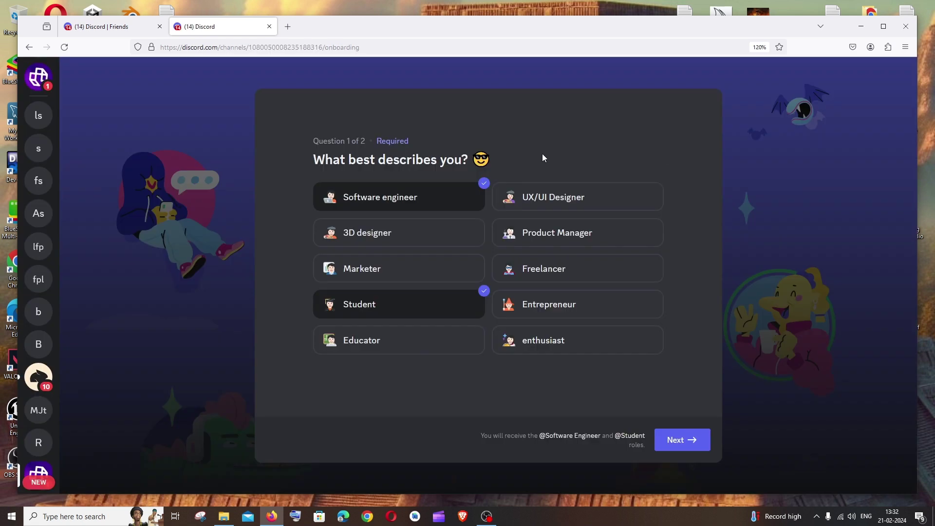
{"action": "scroll", "coordinate": [604, 245], "scroll_direction": "up", "scroll_amount": 2, "text": "ctrl"}
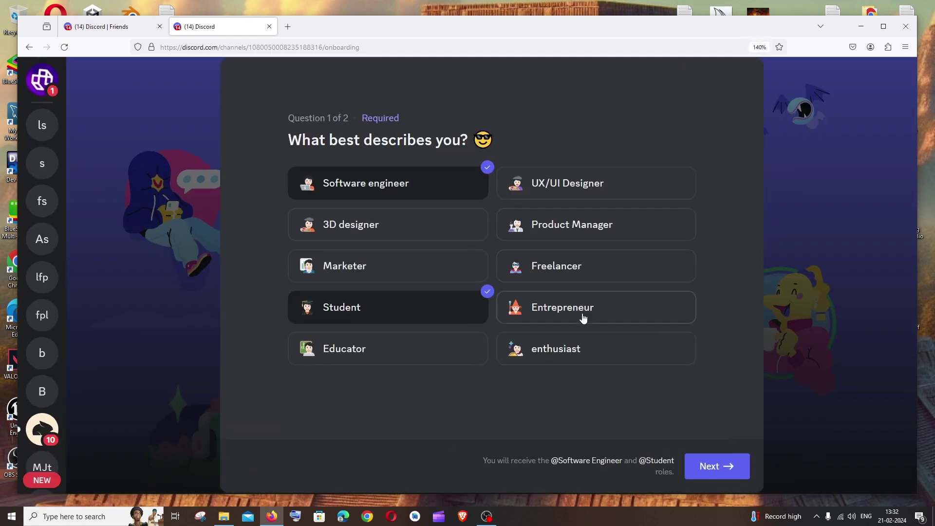
{"action": "left_click", "coordinate": [729, 475]}
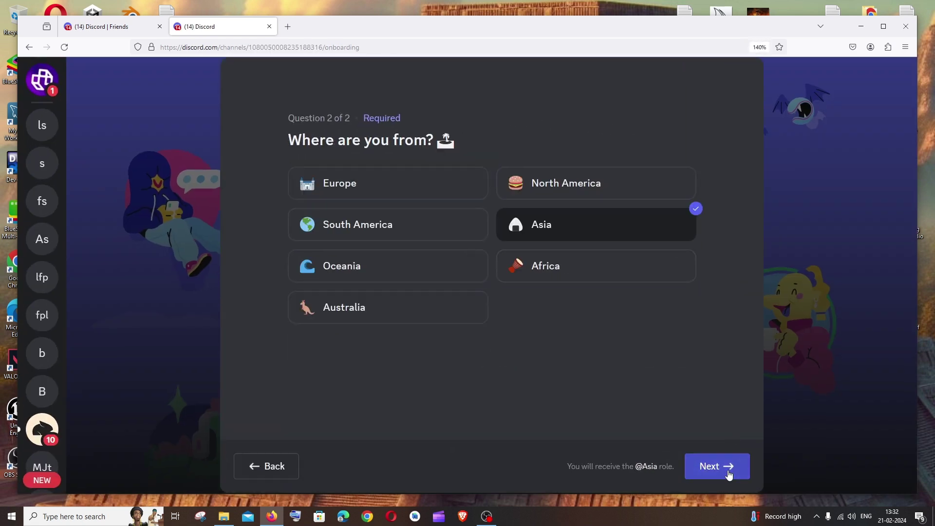
{"action": "left_click", "coordinate": [720, 466]}
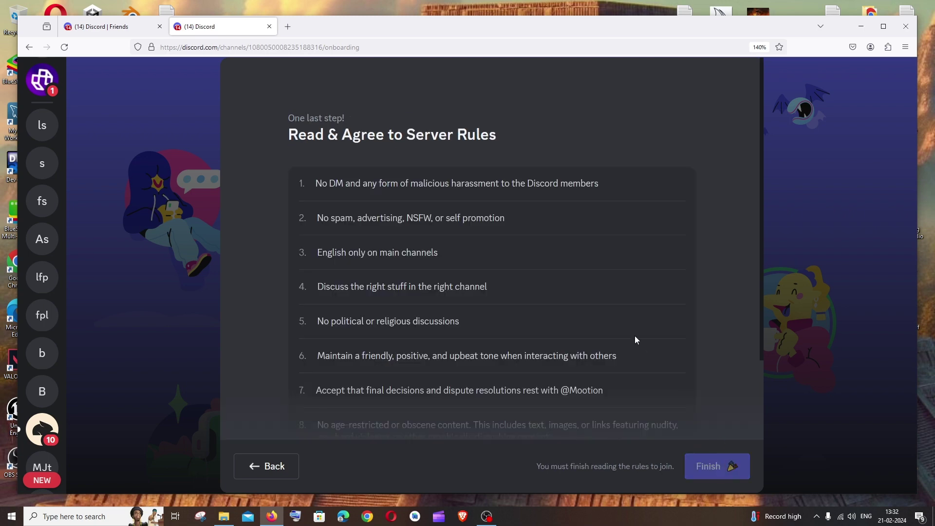
{"action": "scroll", "coordinate": [633, 346], "scroll_direction": "down", "scroll_amount": 3}
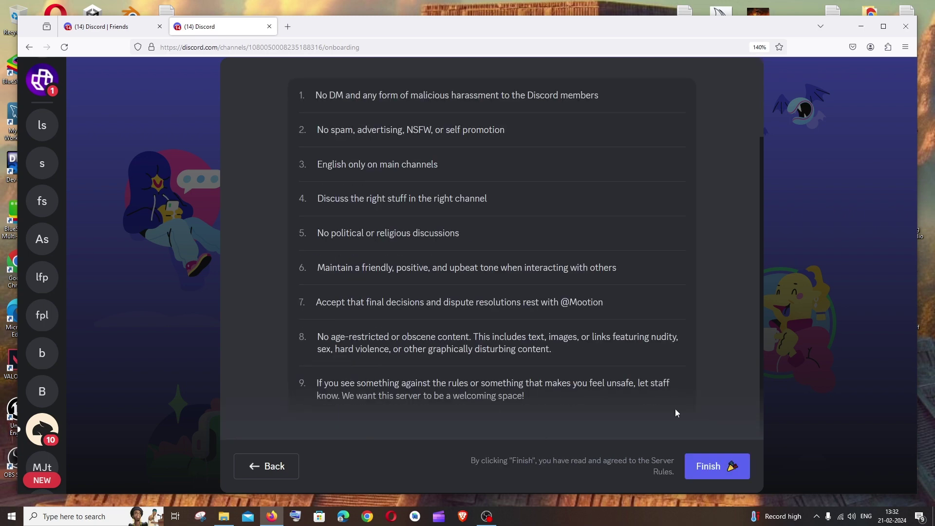
{"action": "left_click", "coordinate": [729, 464]}
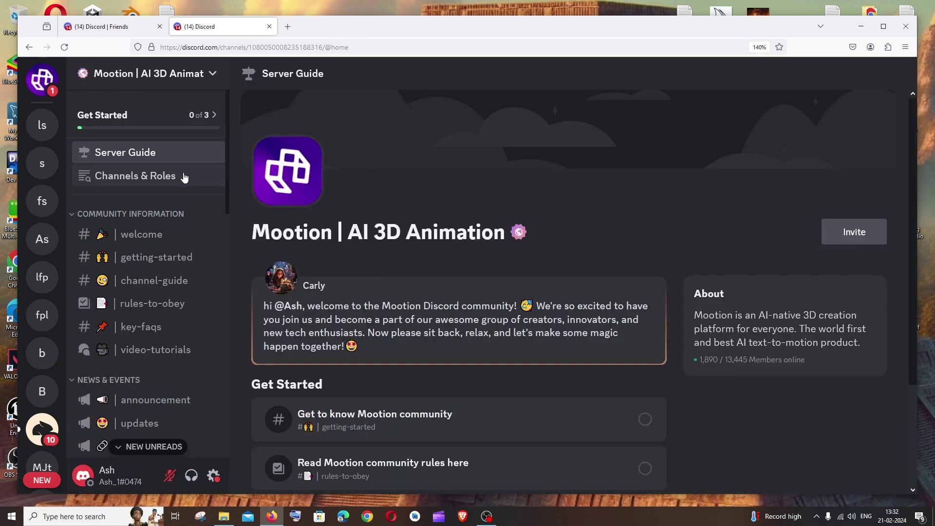
Open #creation-2 under CREATION and scroll back through Mootion Bot's example animations.
{"action": "scroll", "coordinate": [187, 207], "scroll_direction": "down", "scroll_amount": 8}
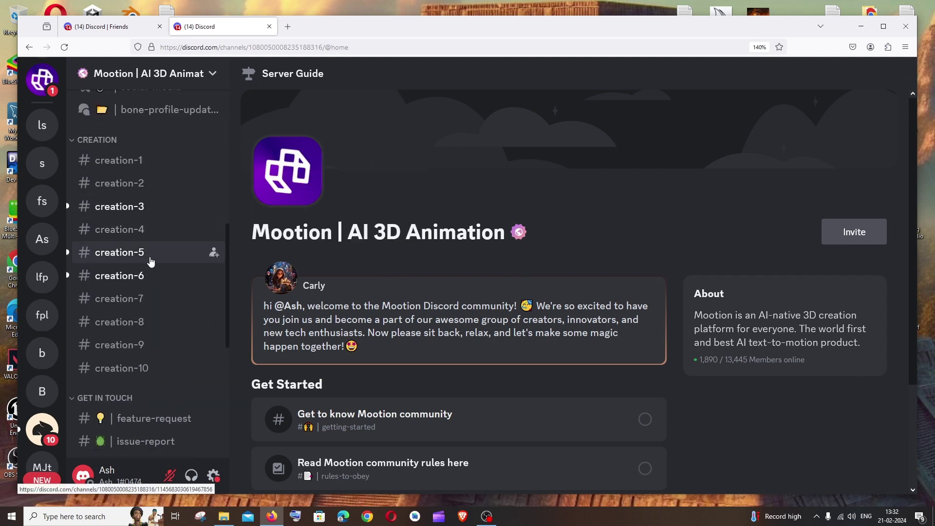
{"action": "left_click", "coordinate": [120, 183]}
{"action": "scroll", "coordinate": [572, 336], "scroll_direction": "up", "scroll_amount": 15}
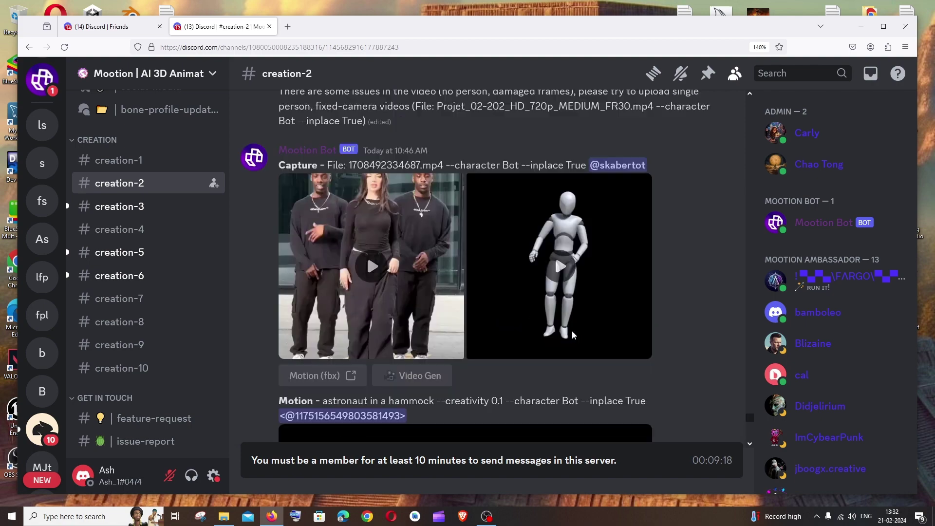
{"action": "scroll", "coordinate": [573, 336], "scroll_direction": "up", "scroll_amount": 15}
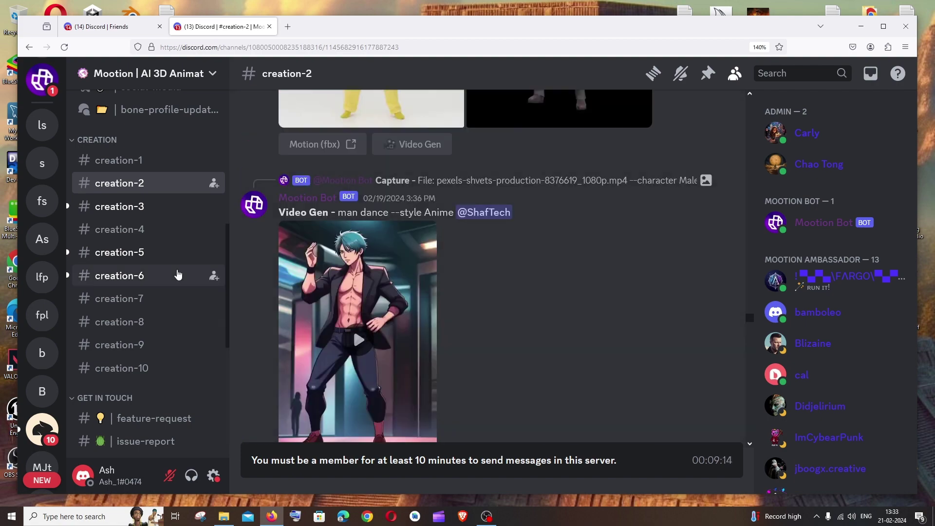
{"action": "scroll", "coordinate": [217, 299], "scroll_direction": "up", "scroll_amount": 5}
{"action": "scroll", "coordinate": [168, 299], "scroll_direction": "up", "scroll_amount": 4}
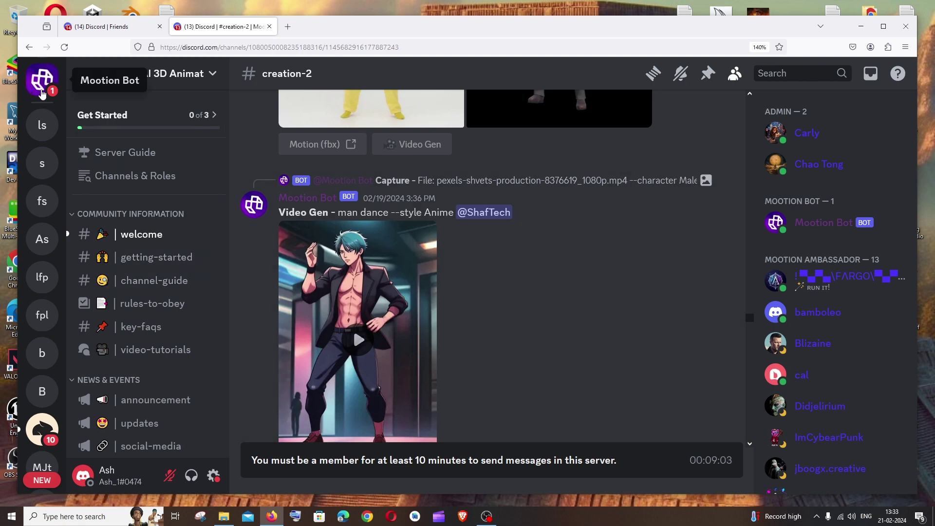
Open the Mootion Bot direct messages and start a /capture command.
{"action": "left_click", "coordinate": [42, 92]}
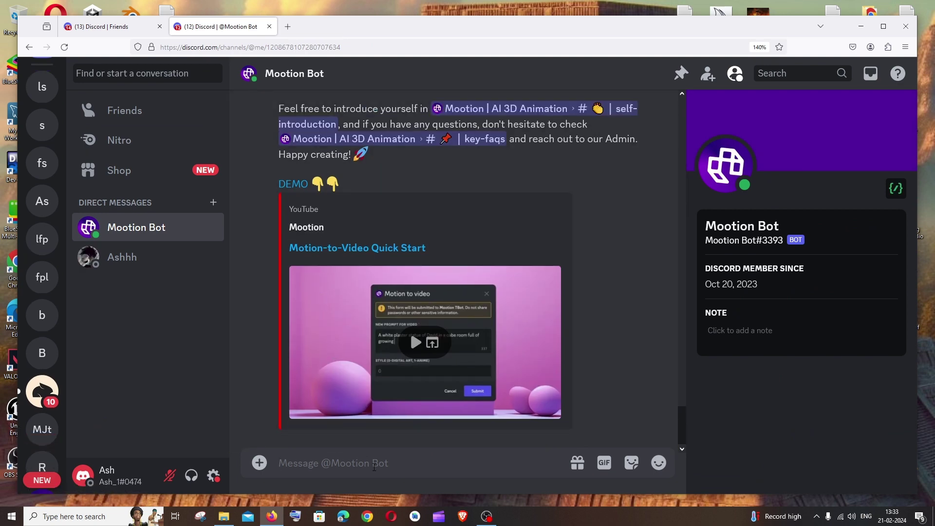
{"action": "type", "text": "/"}
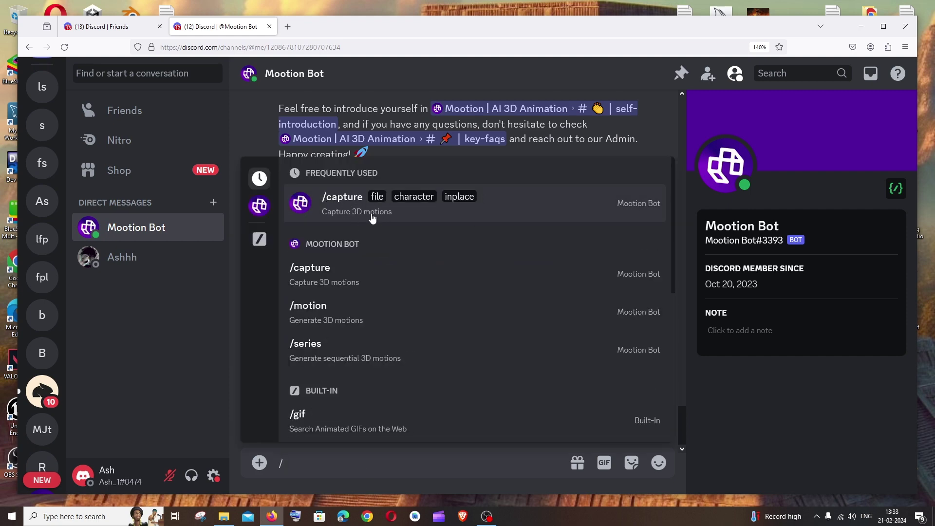
{"action": "left_click", "coordinate": [352, 217]}
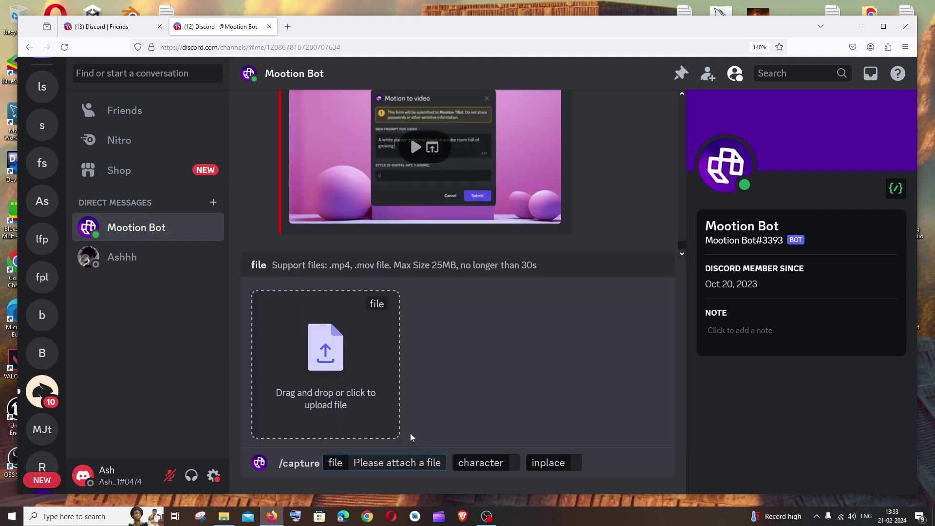
Attach 'naatu - Made with Clipchamp.mp4' from the Videos folder to the /capture command.
{"action": "key", "text": "alt+Tab"}
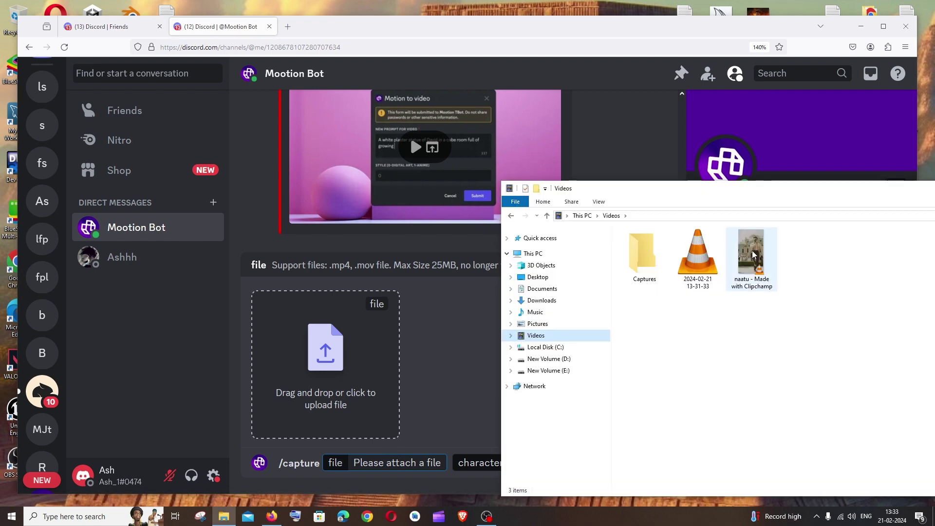
{"action": "mouse_move", "coordinate": [752, 254]}
{"action": "left_mouse_down"}
{"action": "mouse_move", "coordinate": [487, 331]}
{"action": "mouse_move", "coordinate": [304, 355]}
{"action": "mouse_move", "coordinate": [299, 374]}
{"action": "left_mouse_up"}
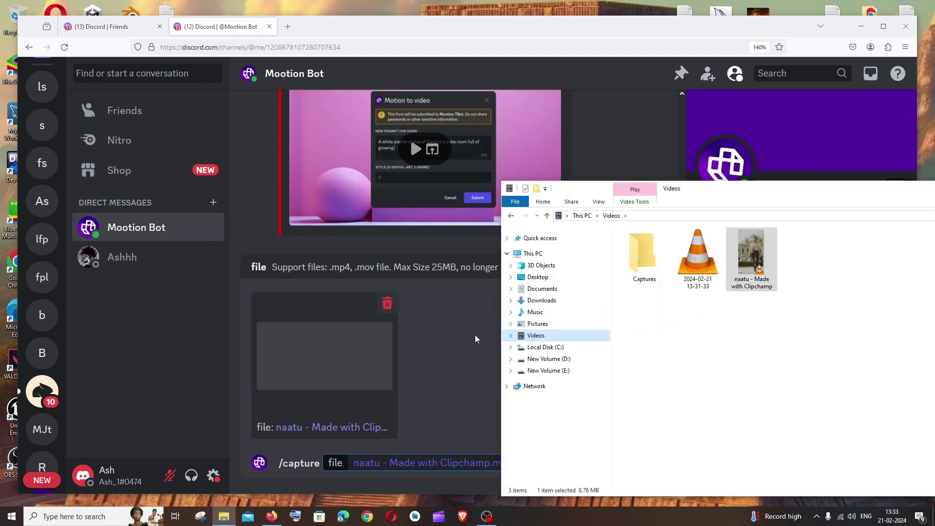
{"action": "left_click_drag", "start_coordinate": [782, 194], "coordinate": [489, 201]}
{"action": "left_click", "coordinate": [857, 196]}
Set inplace to True and the character to Male_Average, then send the capture command.
{"action": "left_click", "coordinate": [651, 465]}
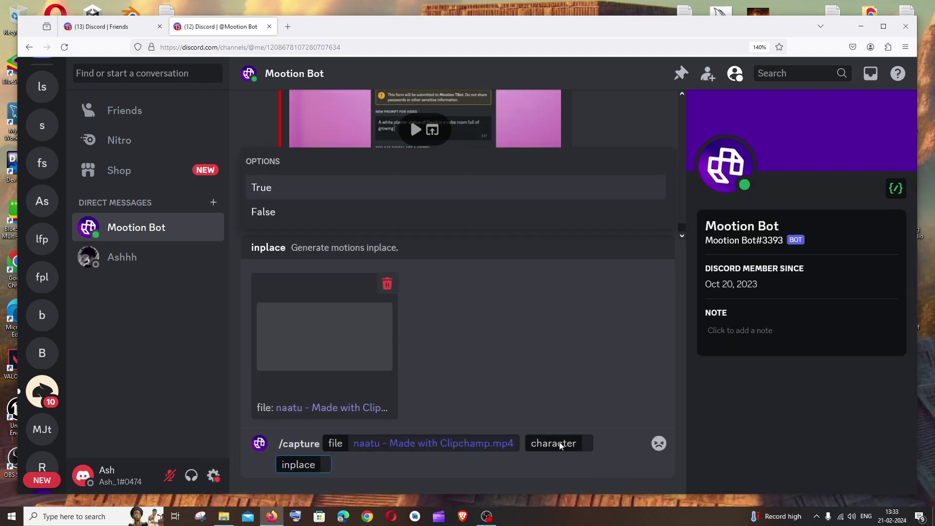
{"action": "type", "text": "tr"}
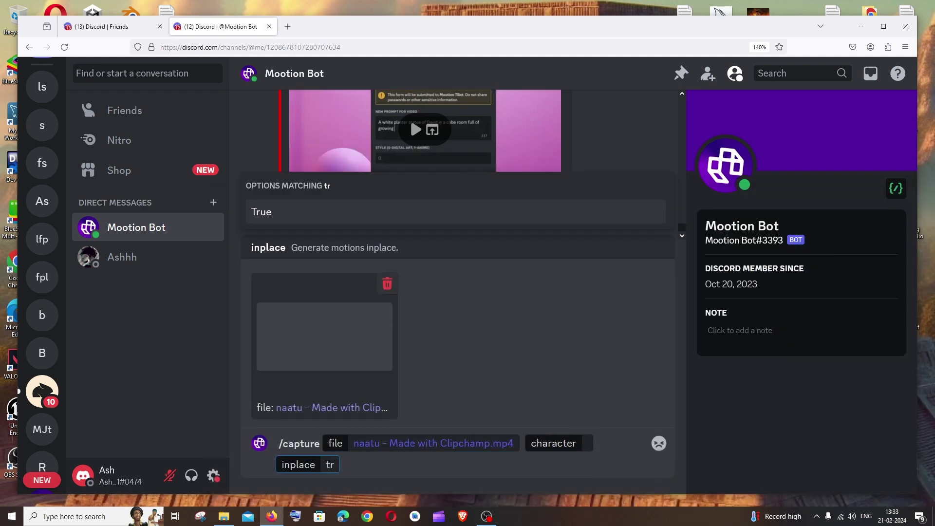
{"action": "left_click", "coordinate": [368, 215]}
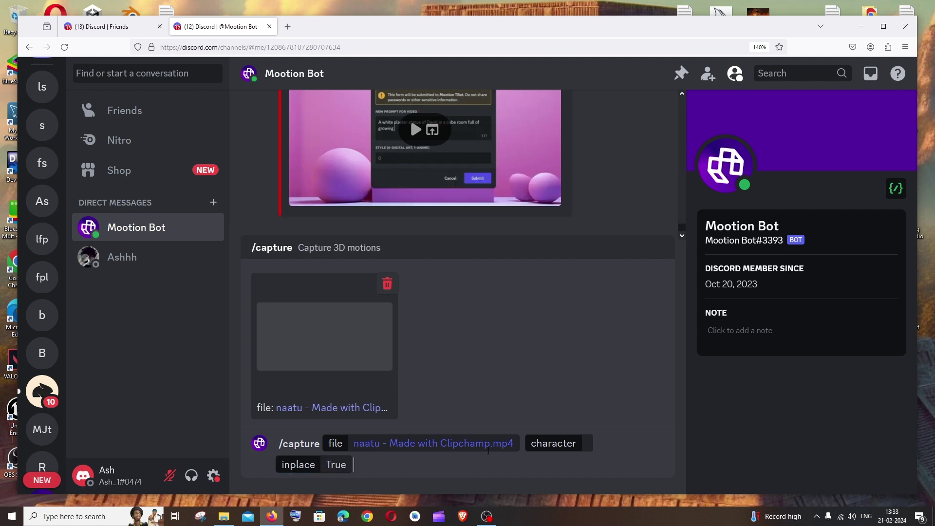
{"action": "left_click", "coordinate": [589, 445]}
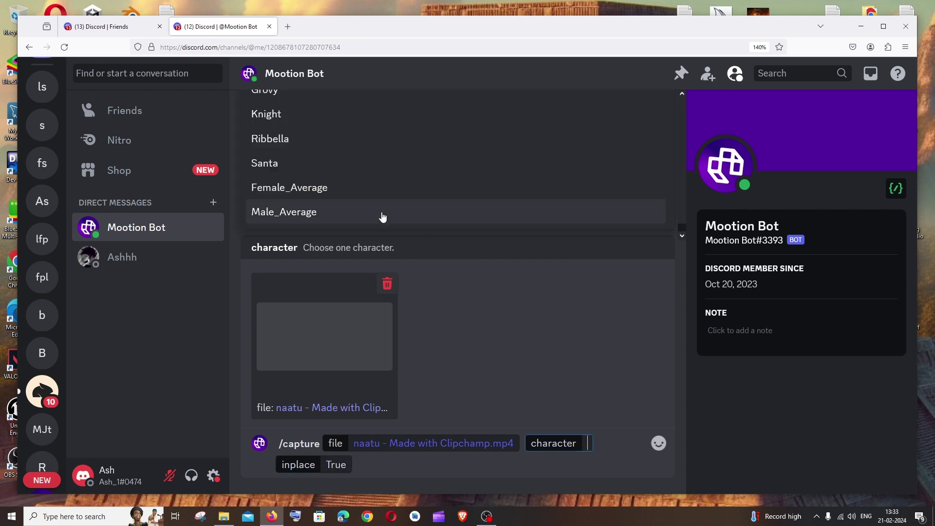
{"action": "left_click", "coordinate": [328, 212]}
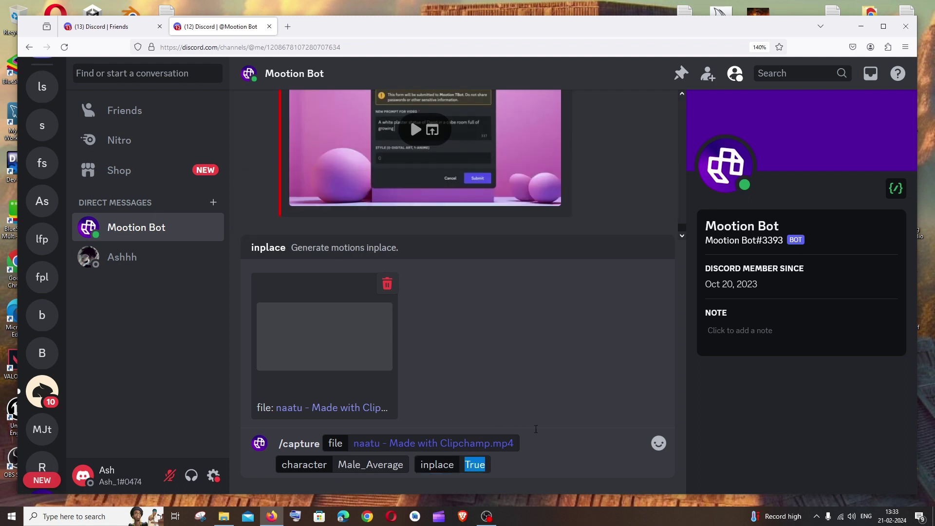
{"action": "left_click", "coordinate": [534, 430]}
{"action": "key", "text": "Left"}
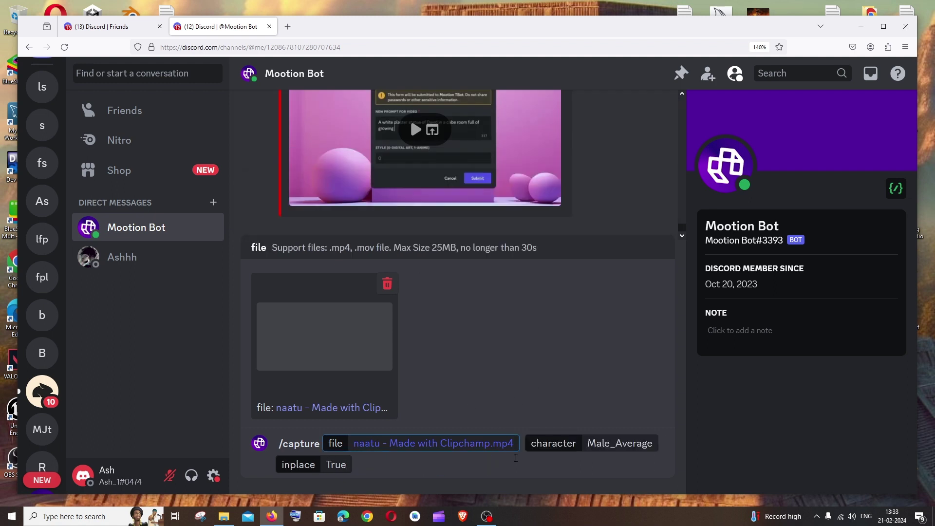
{"action": "key", "text": "Return"}
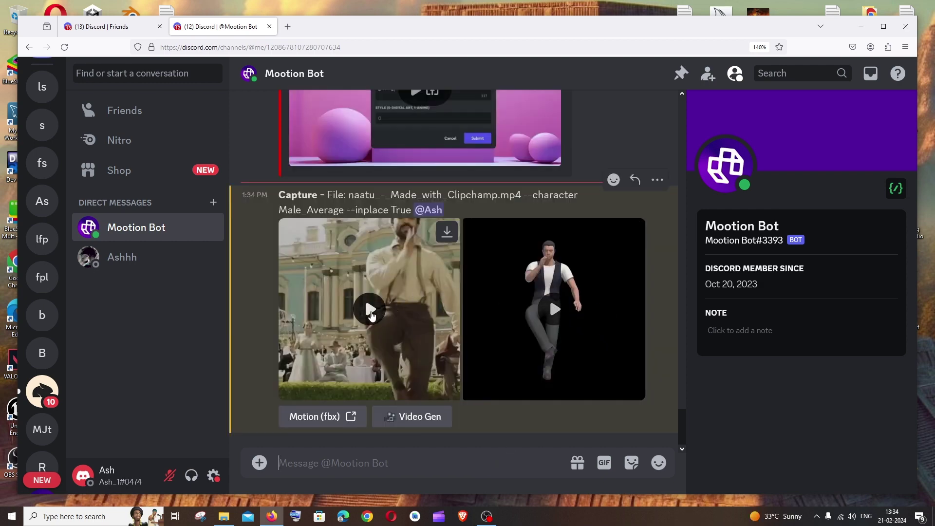
Play the original naatu dance clip enlarged, then pause and close it.
{"action": "left_click", "coordinate": [371, 314]}
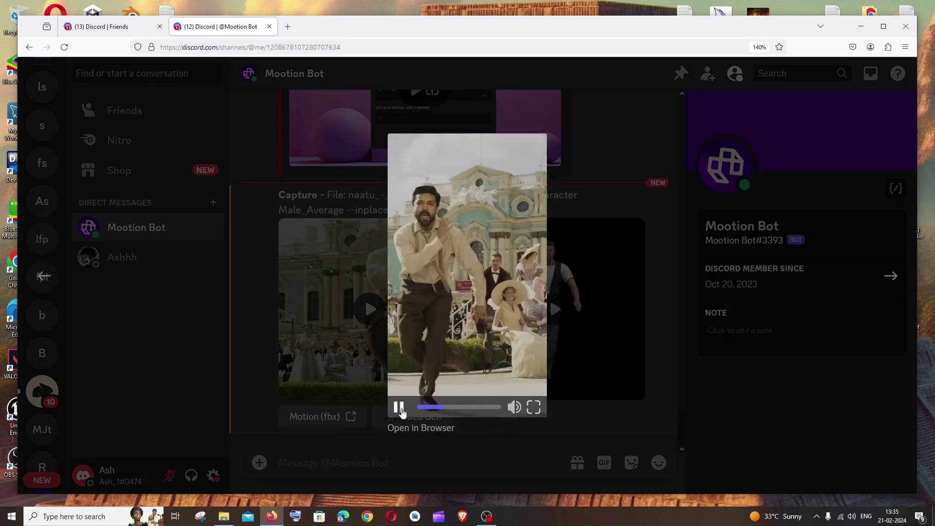
{"action": "left_click", "coordinate": [399, 408]}
{"action": "left_click", "coordinate": [617, 349]}
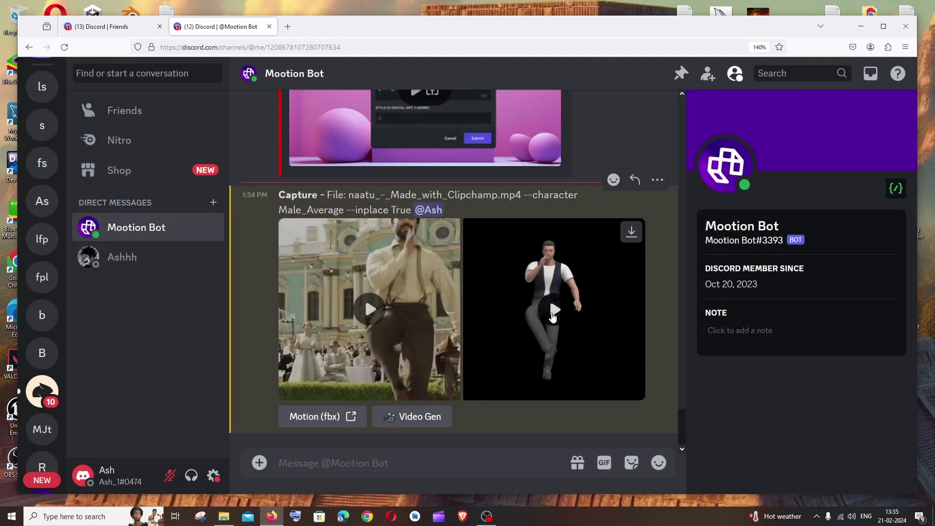
Play the Male_Average 3D motion video enlarged, then pause it and return to chat.
{"action": "left_click", "coordinate": [553, 310]}
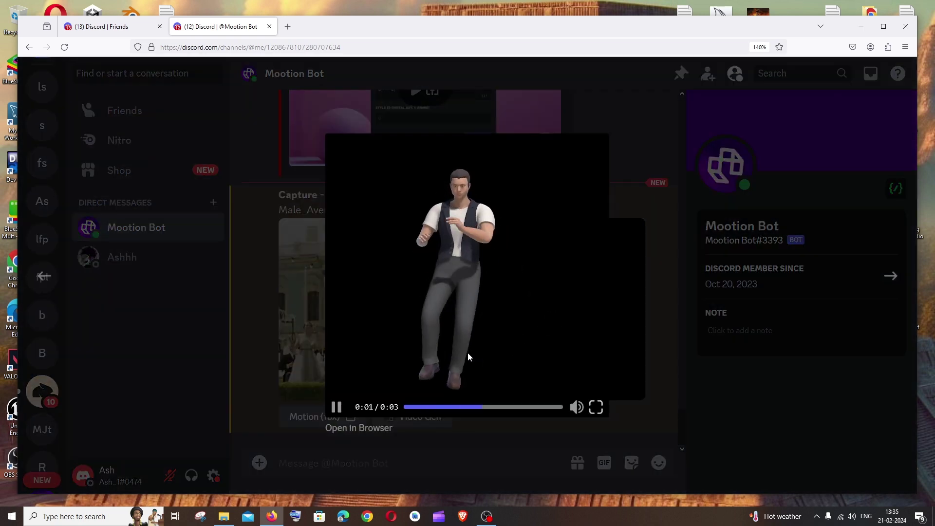
{"action": "left_click", "coordinate": [335, 407]}
{"action": "left_click", "coordinate": [663, 271]}
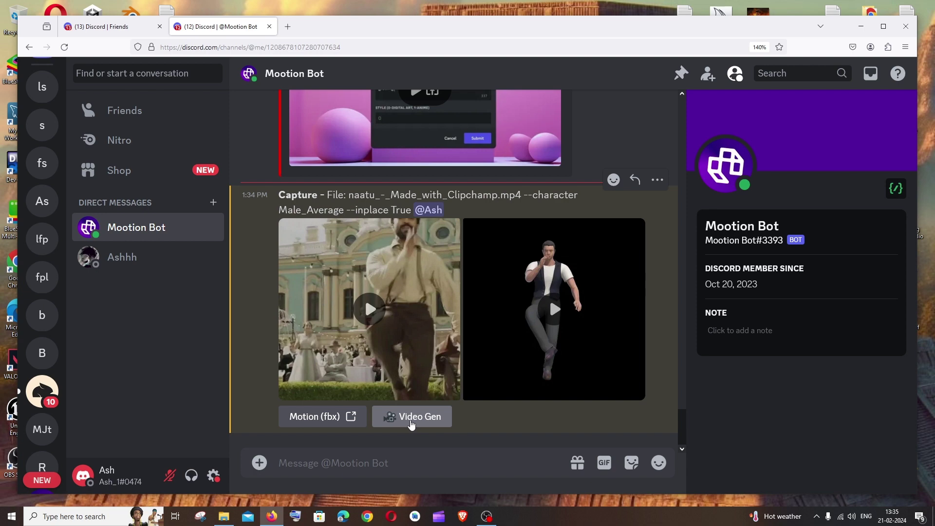
Submit a Video Gen request with style 1 and the black-coat-suit forest prompt for an anime clip.
{"action": "left_click", "coordinate": [412, 420]}
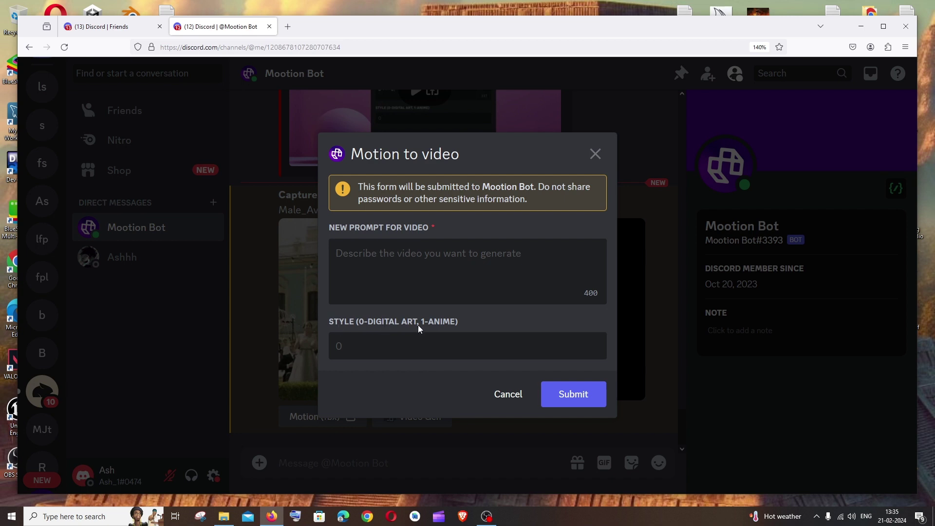
{"action": "left_click", "coordinate": [438, 347]}
{"action": "type", "text": "1"}
{"action": "left_click", "coordinate": [348, 253]}
{"action": "type", "text": "man with black coat  suit with a forest background"}
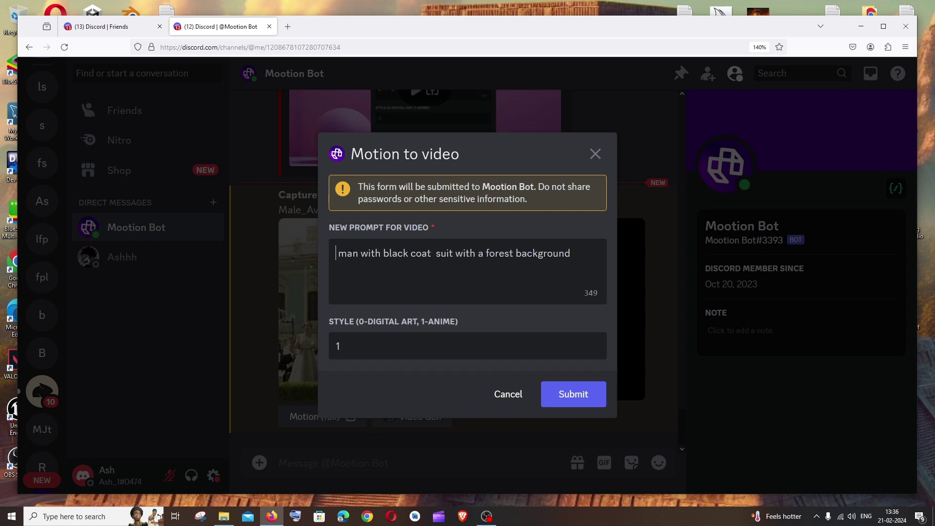
{"action": "left_click_drag", "start_coordinate": [338, 253], "coordinate": [567, 253]}
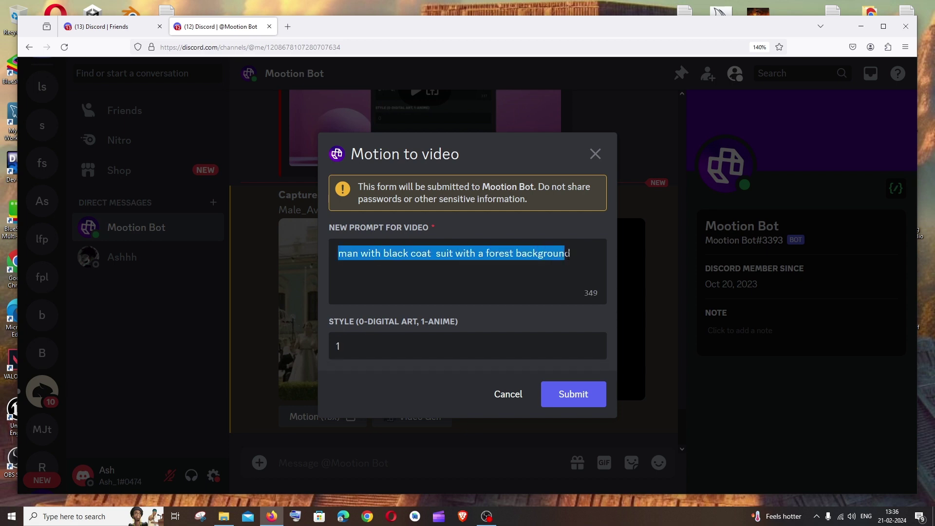
{"action": "left_click", "coordinate": [575, 268]}
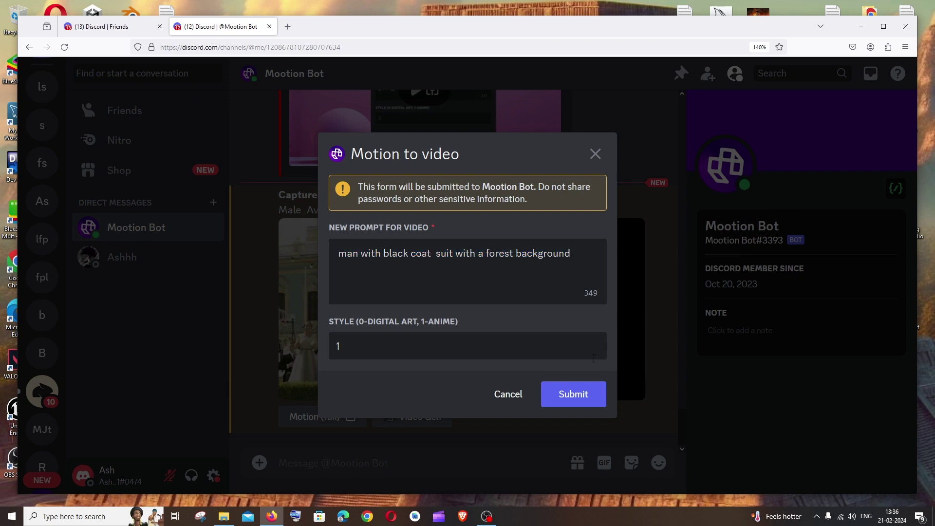
{"action": "left_click", "coordinate": [585, 398]}
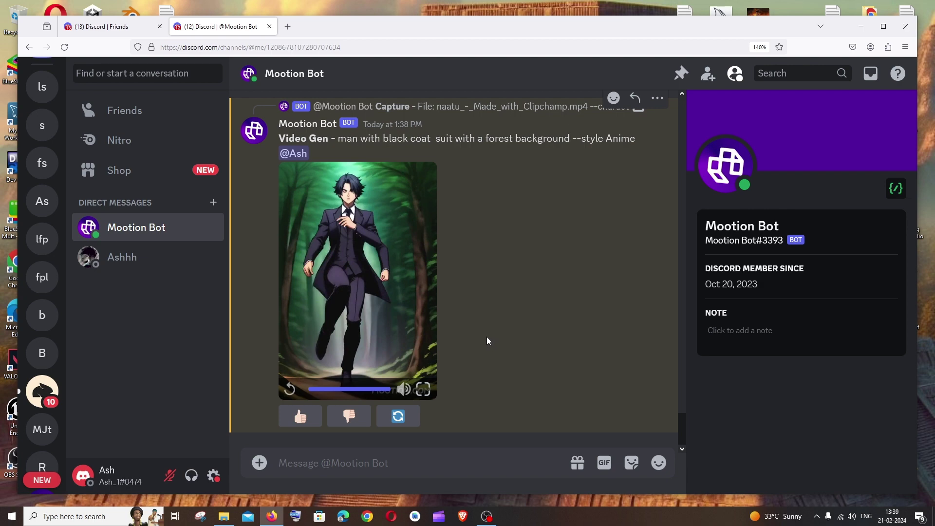
Reopen the Video Gen form and enter style 0 with 'man with black coat suit with a forest background'.
{"action": "scroll", "coordinate": [487, 340], "scroll_direction": "up", "scroll_amount": 5}
{"action": "type", "text": "/"}
{"action": "left_click", "coordinate": [426, 341]}
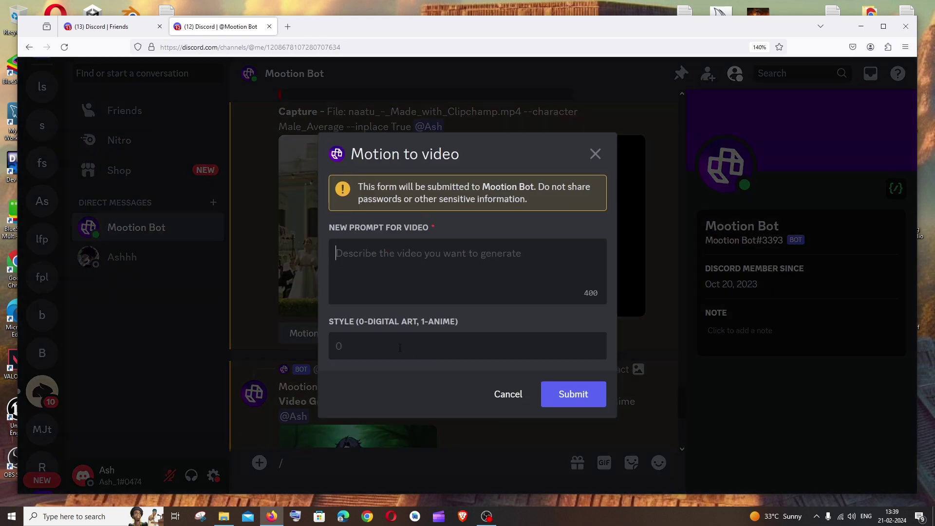
{"action": "left_click", "coordinate": [399, 348]}
{"action": "type", "text": "0"}
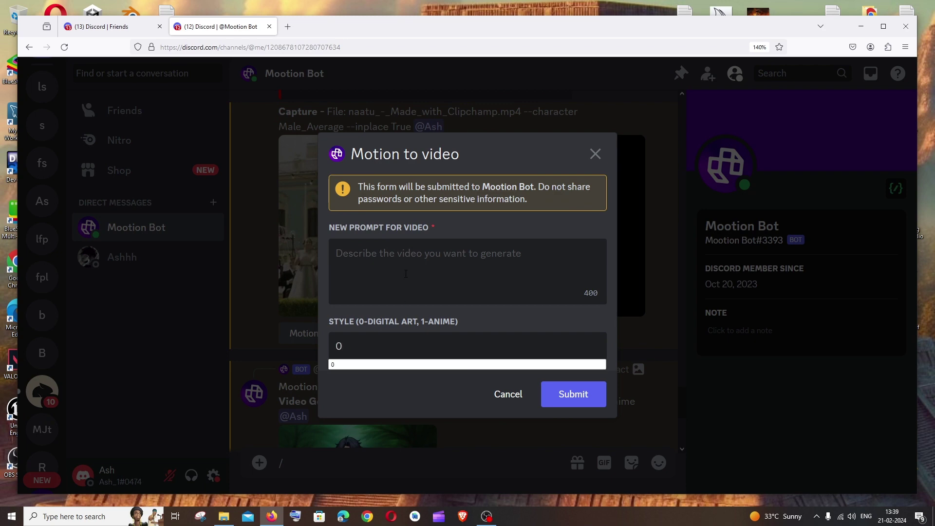
{"action": "type", "text": "man with black coat  suit with a forest background"}
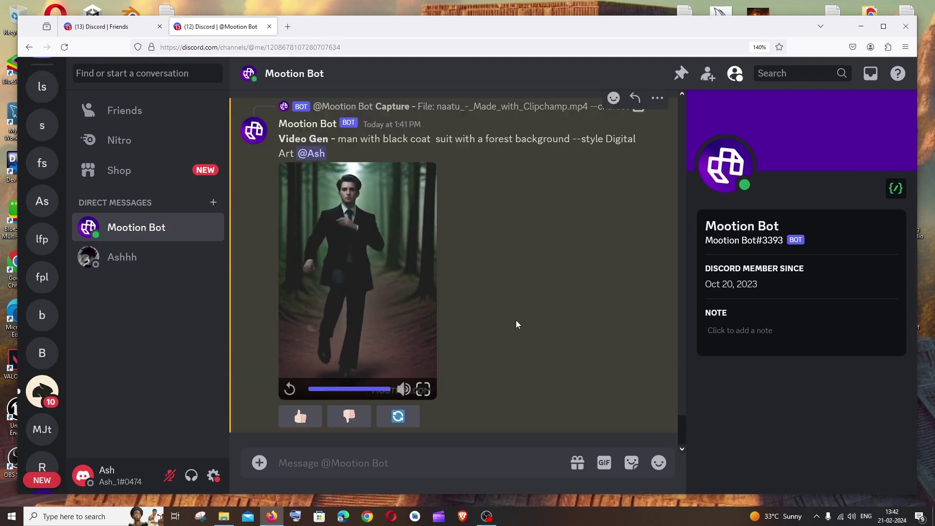
{"action": "left_click", "coordinate": [289, 389]}
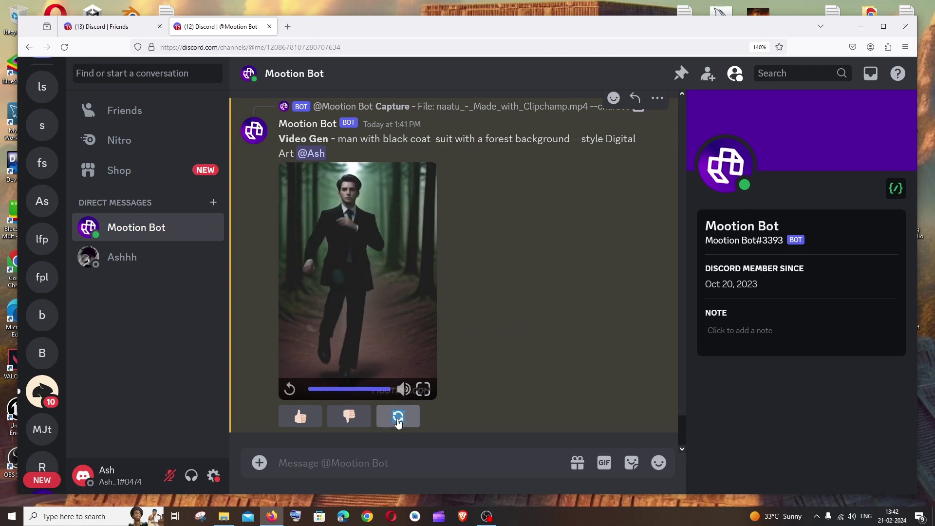
{"action": "mouse_move", "coordinate": [423, 177]}
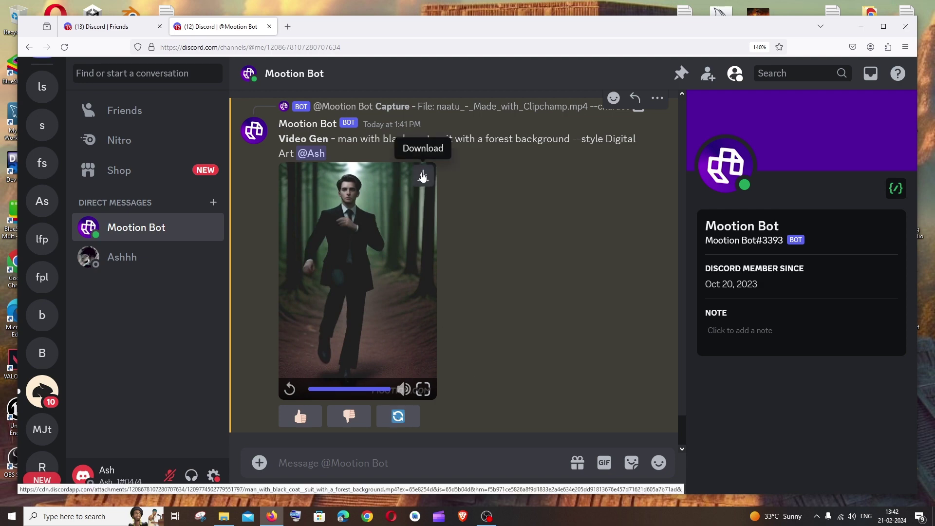